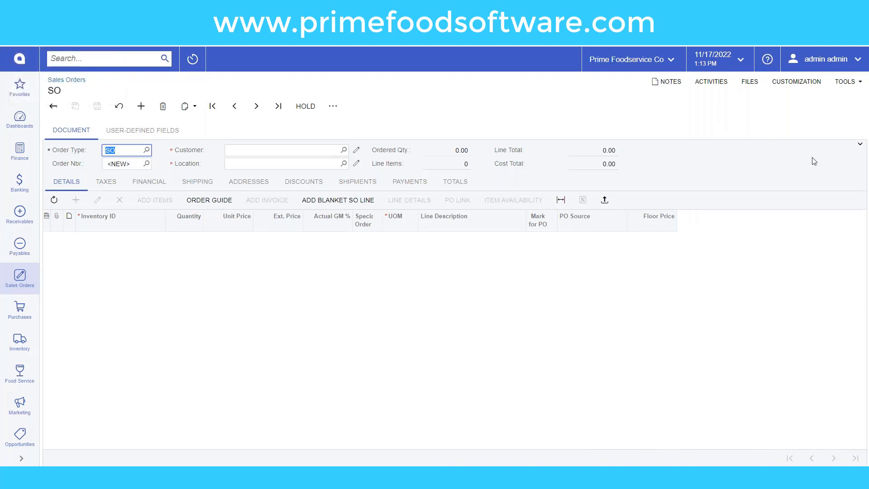
Expand the header of the new SO sales order and enter the customer's order number
left_click(832, 46)
left_click(860, 146)
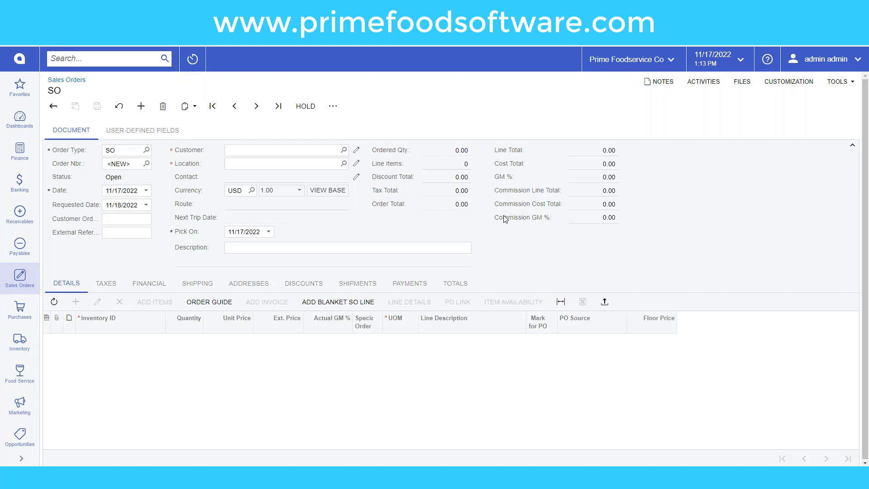
left_click(124, 151)
key("Tab")
key("Tab")
key("Tab")
key("Tab")
type("23333")
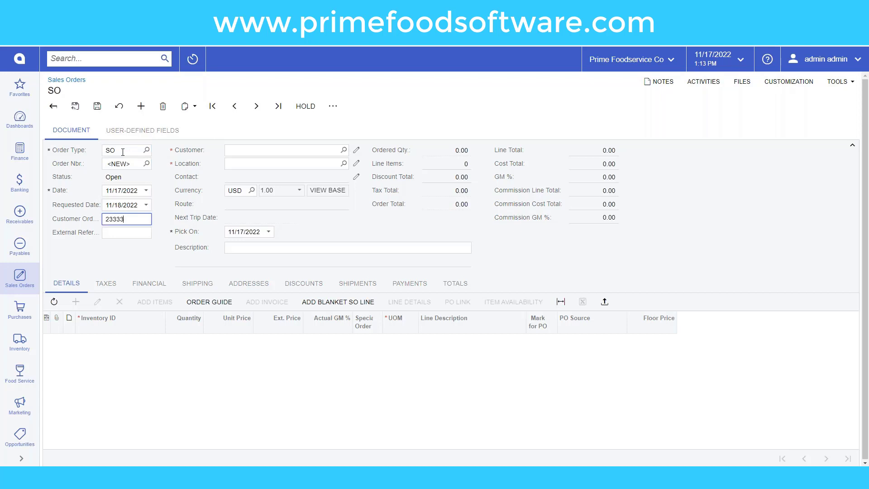
key("Tab")
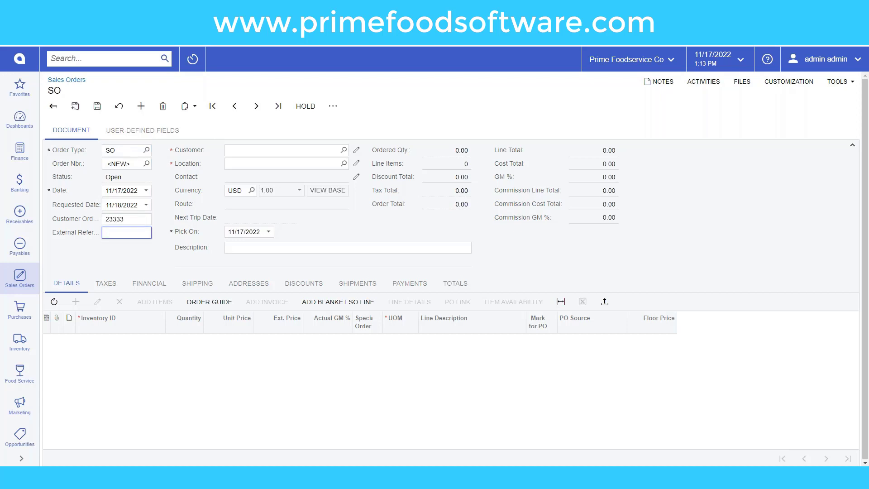
Set the order's customer to Whole Foods Market and acknowledge the customer note
key("Tab")
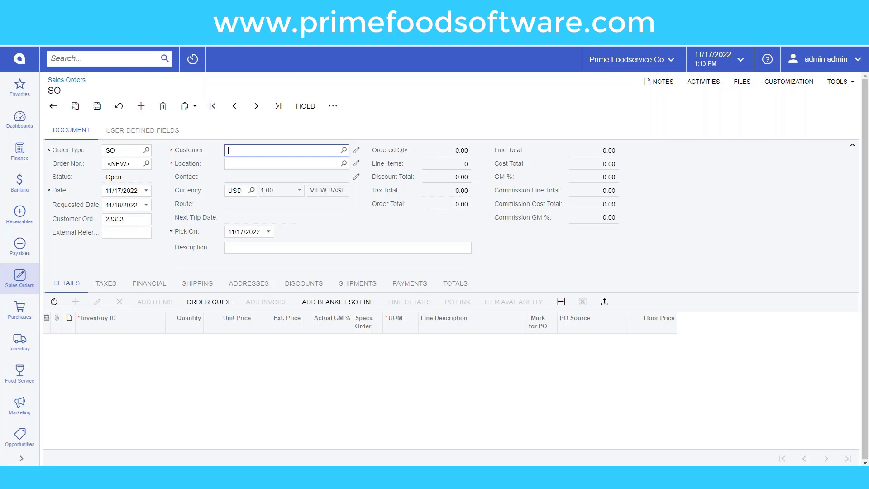
type("whol")
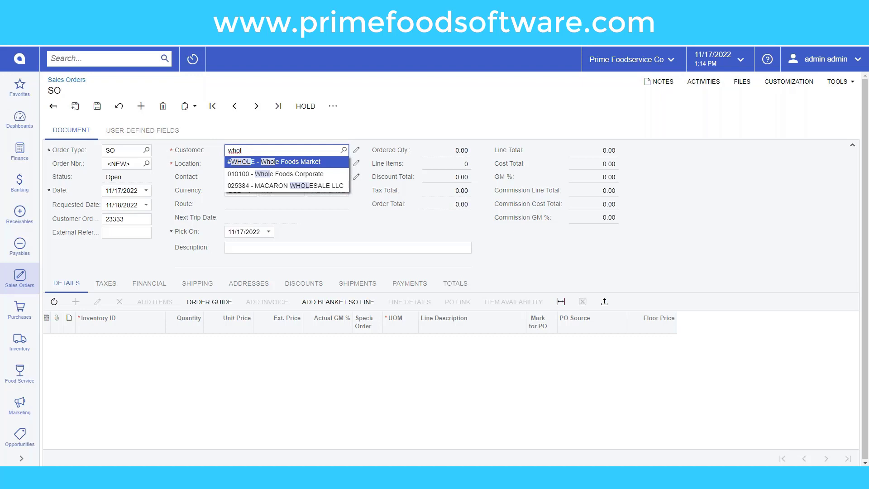
key("Tab")
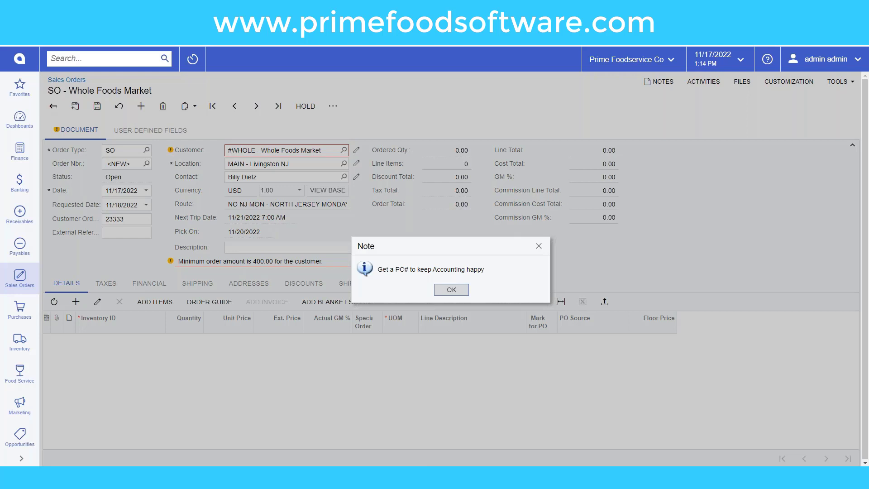
key("Return")
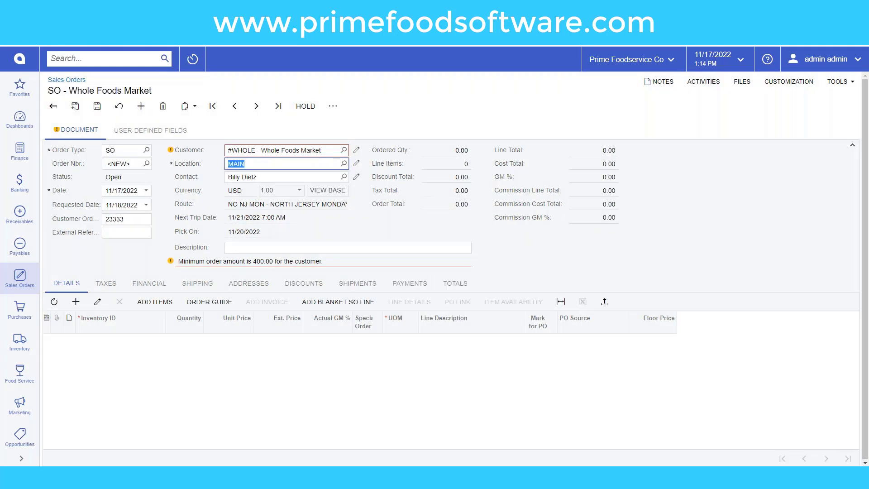
Review the available locations and contacts for the order's customer, leaving the description blank
left_click(344, 164)
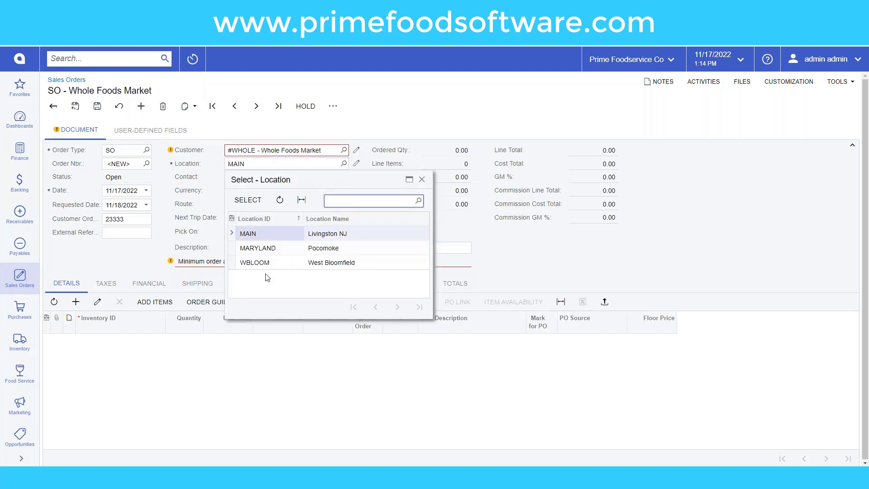
left_click(421, 179)
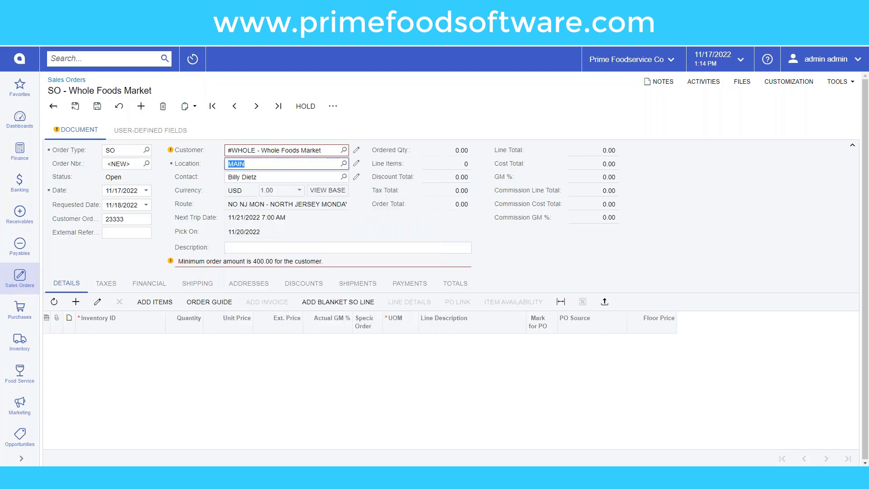
left_click(344, 177)
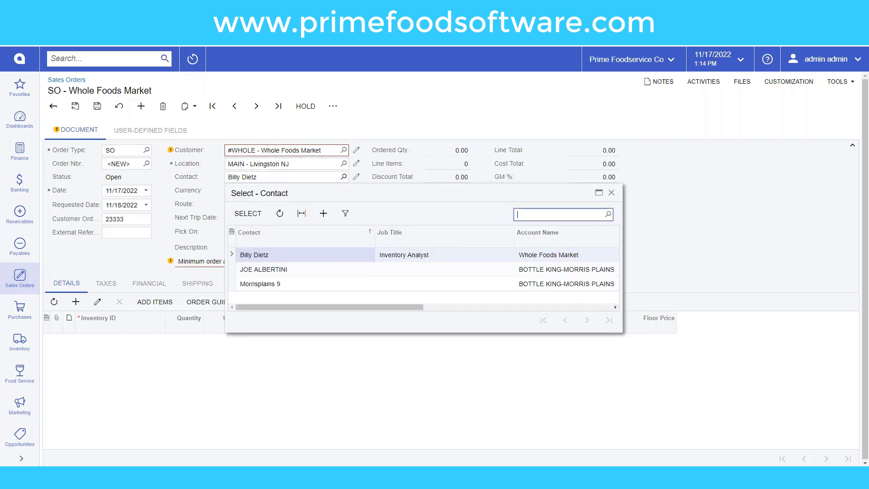
left_click(611, 192)
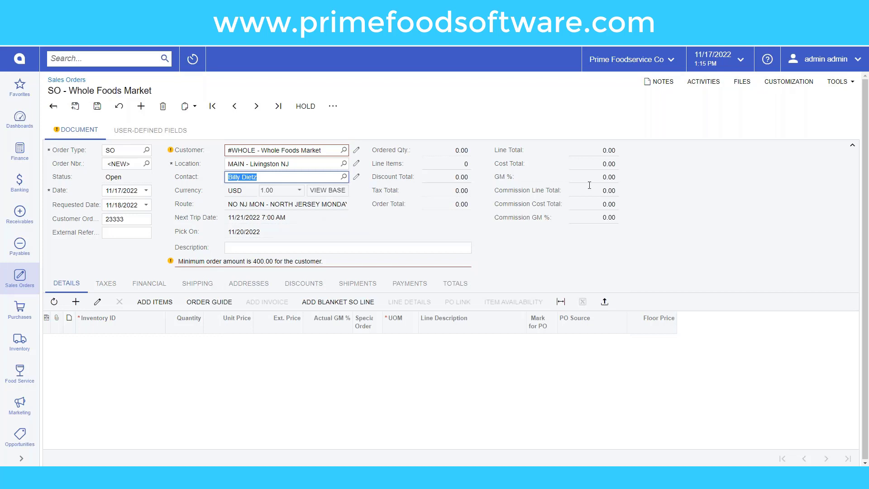
key("Tab")
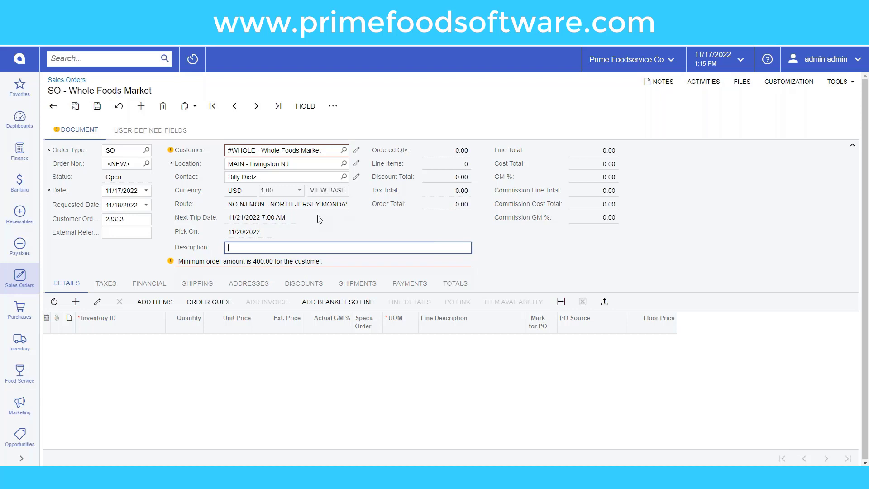
mouse_move(171, 265)
key("Tab")
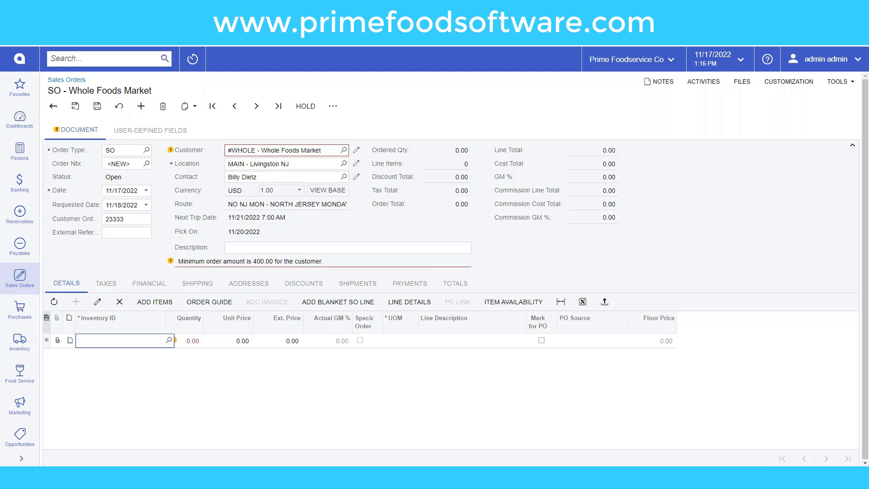
Open the column configuration of the order lines grid and remove Special Order from the selected columns
left_click(47, 318)
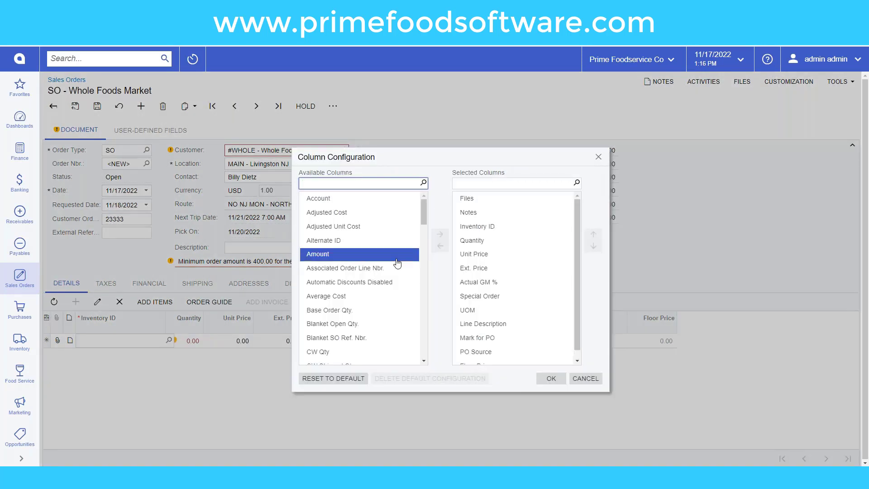
left_click_drag(425, 212, 430, 261)
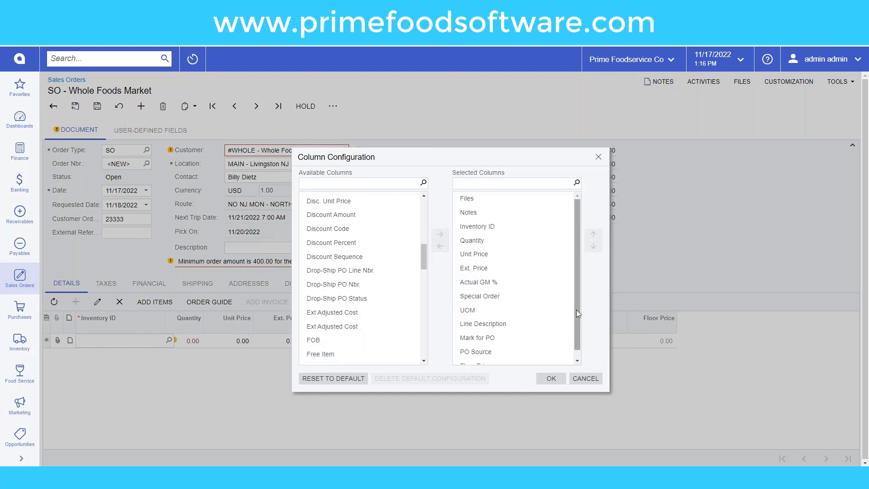
left_click_drag(577, 309, 577, 325)
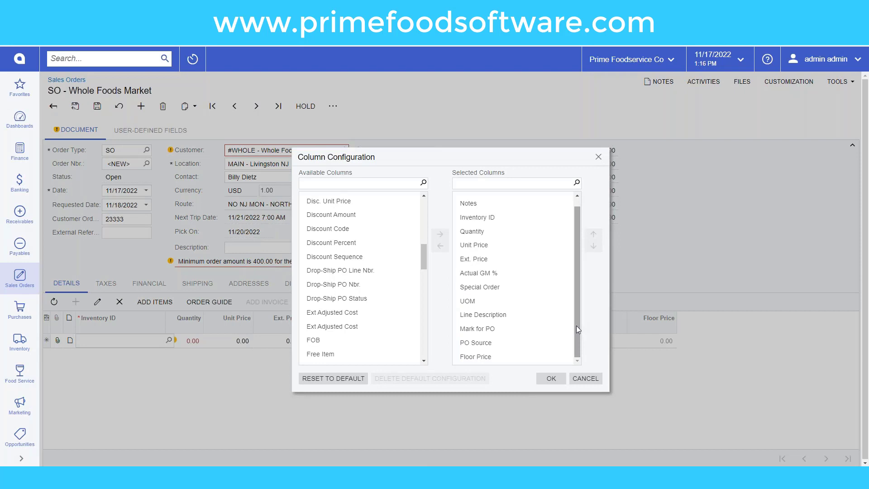
left_click(481, 294)
left_click(440, 247)
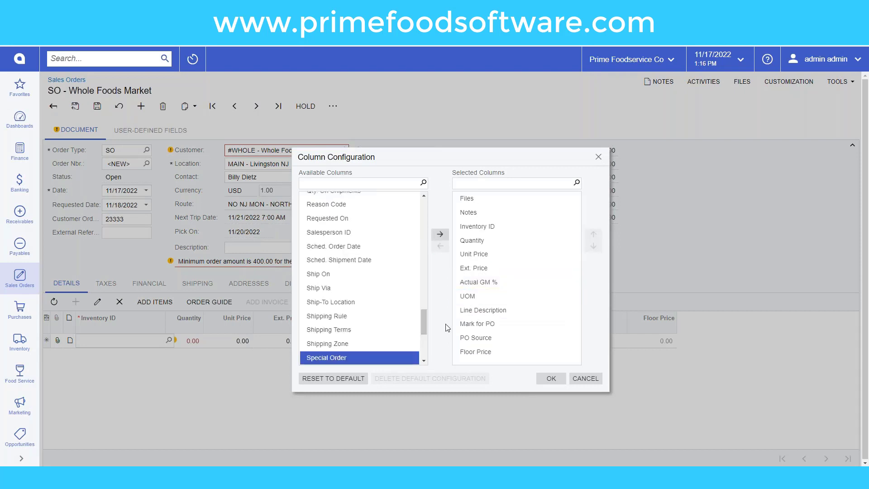
Move the Mark for PO and PO Source columns up so they sit directly between Actual GM % and UOM
left_click(477, 324)
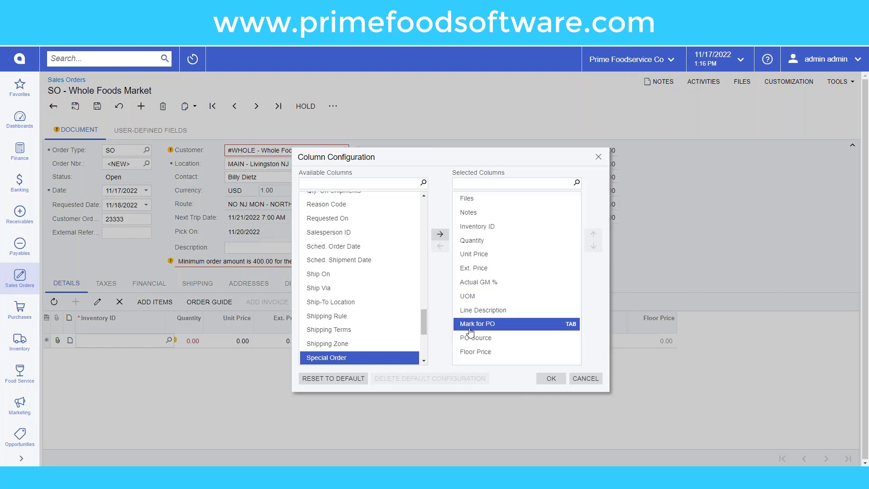
left_click(594, 239)
left_click(594, 239)
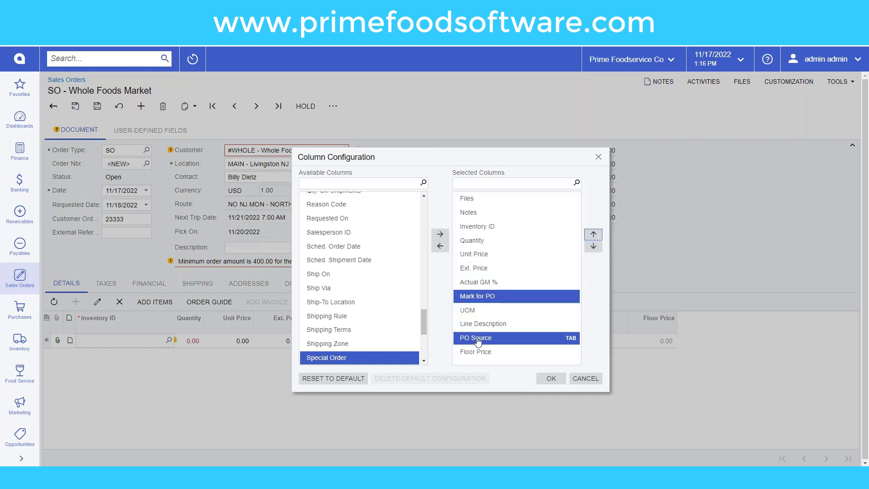
left_click(477, 340)
left_click(594, 236)
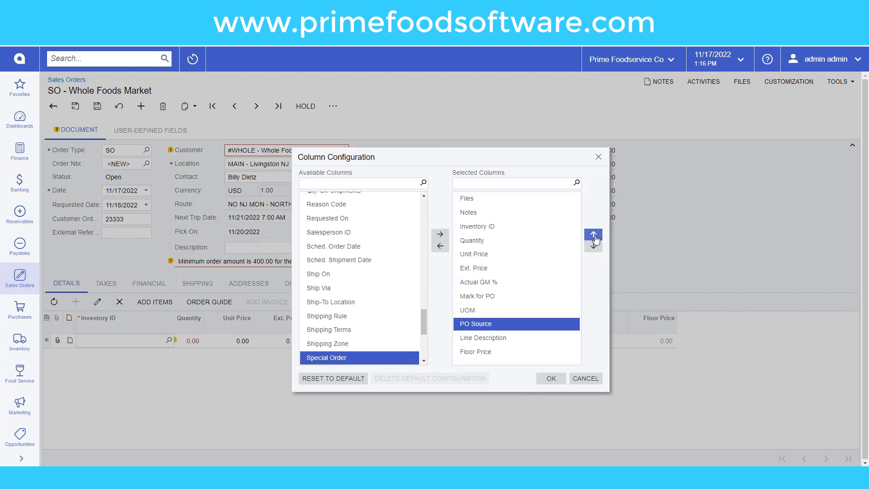
left_click(594, 238)
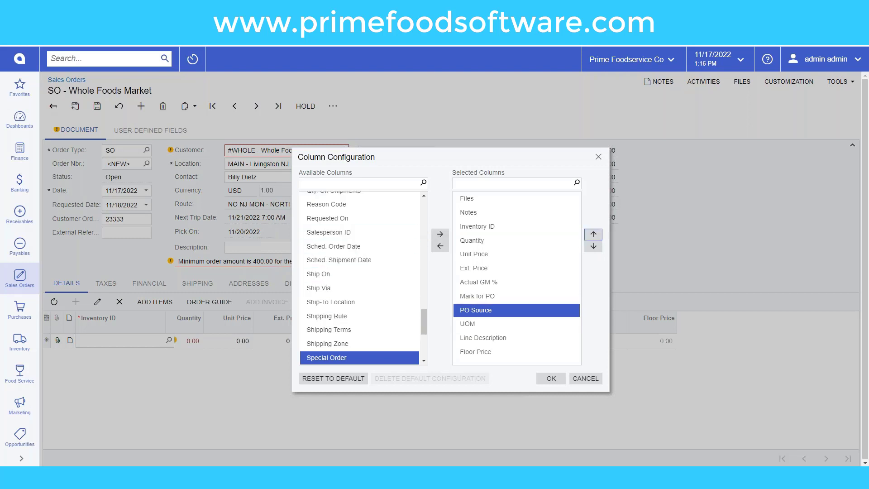
Add the CW Qty column to the selected columns and place it directly after Actual GM %
left_click_drag(426, 322, 439, 234)
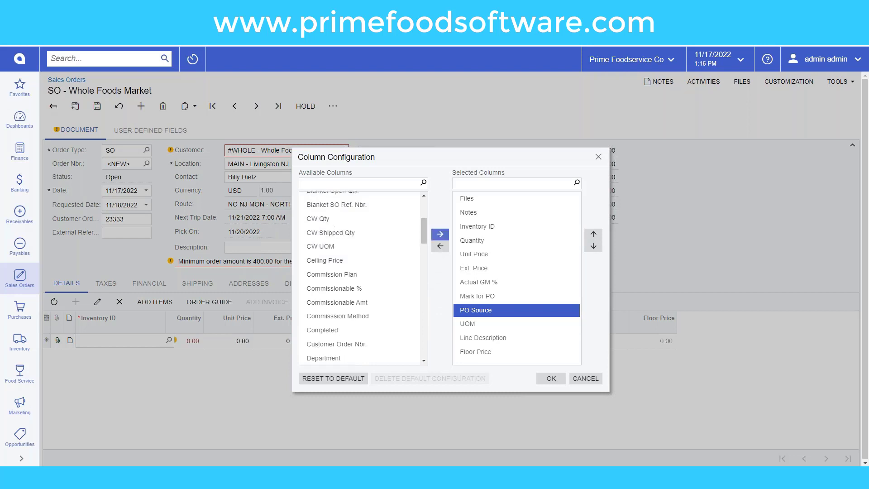
left_click(335, 220)
left_click(441, 235)
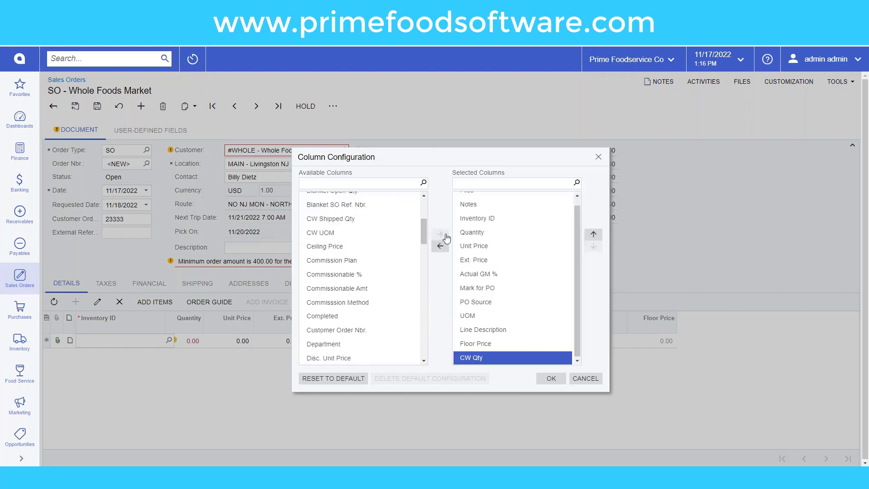
left_click(594, 236)
left_click(594, 236)
left_click(594, 235)
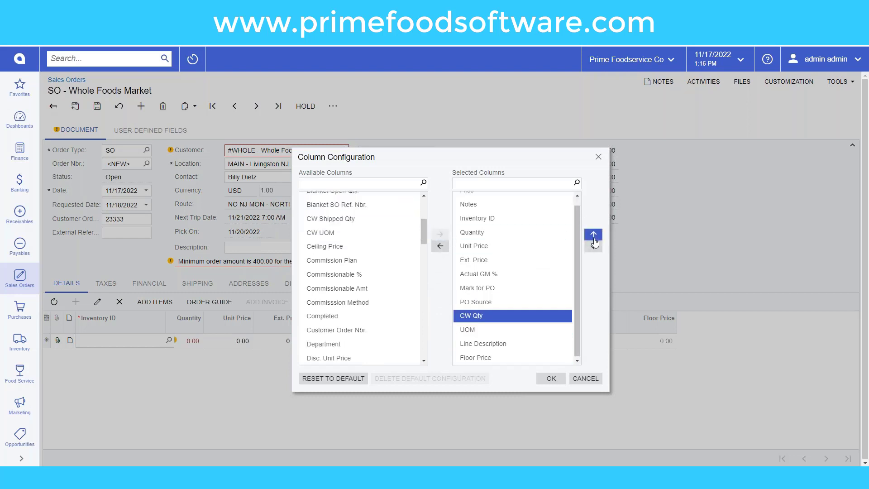
left_click(594, 236)
left_click(593, 235)
Move the UOM column directly before CW Qty and apply the column configuration
left_click(503, 330)
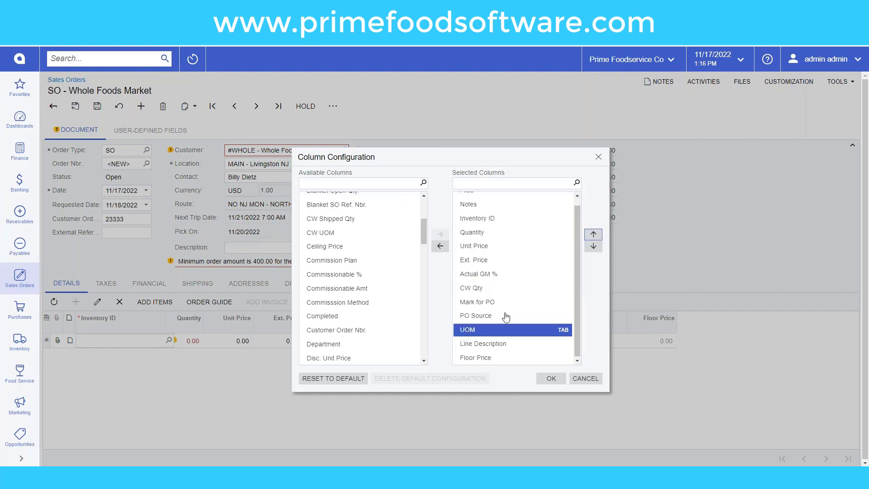
left_click(594, 234)
left_click(594, 234)
left_click(593, 235)
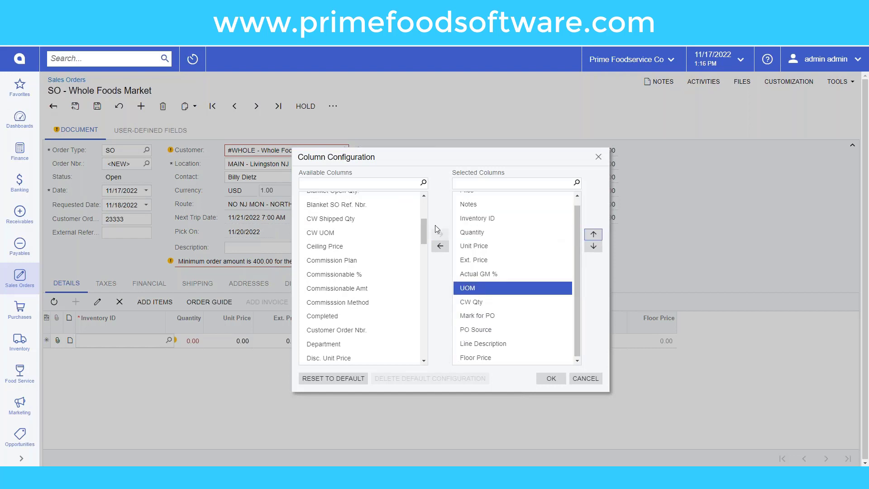
left_click(551, 378)
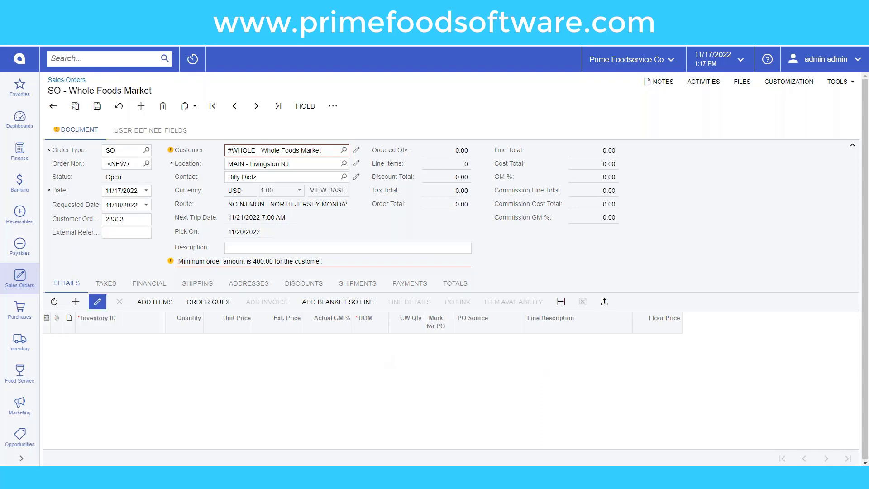
Add an order line for item #384104, Chicken Thigh Boneless Teriyaki, with quantity 2, and collapse the order header
left_click(76, 302)
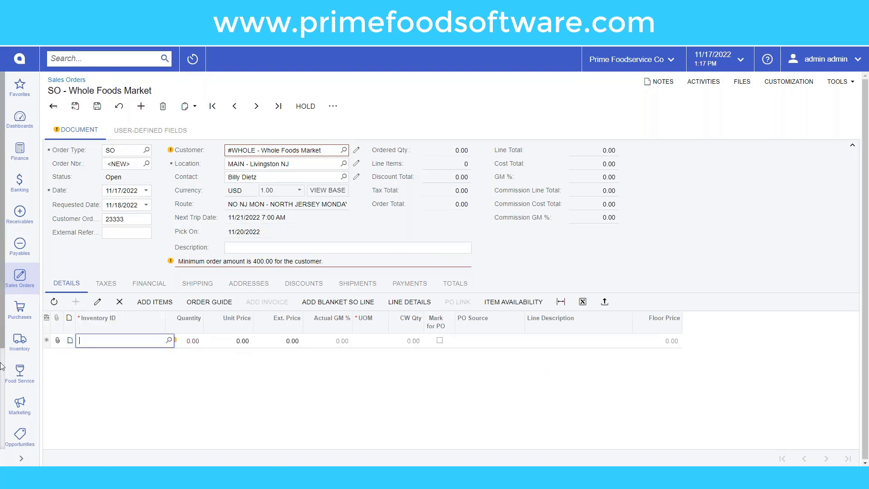
type("chick")
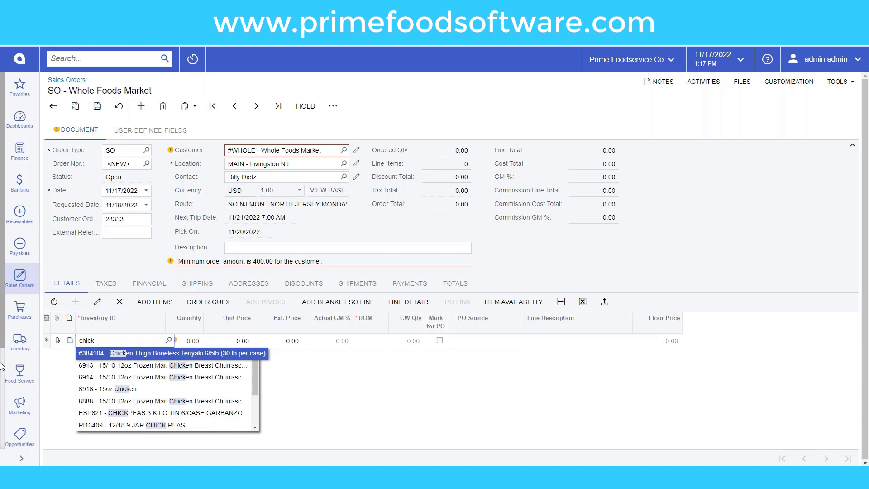
key("Tab")
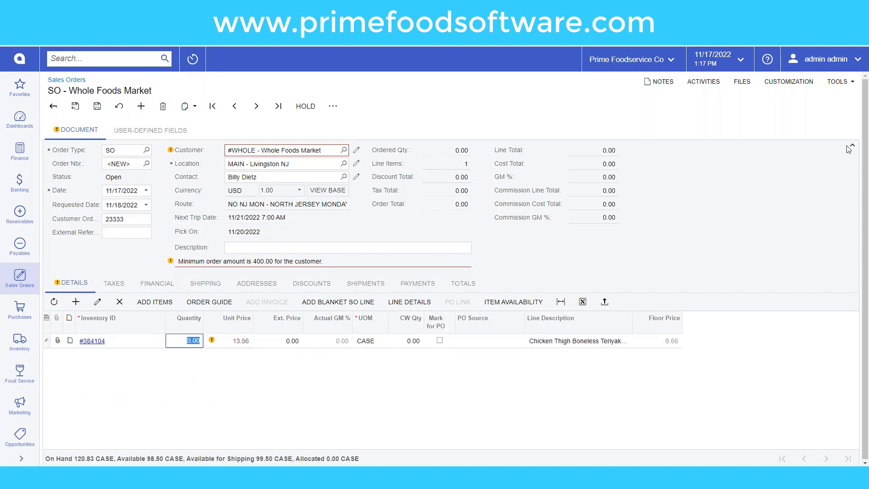
left_click(853, 147)
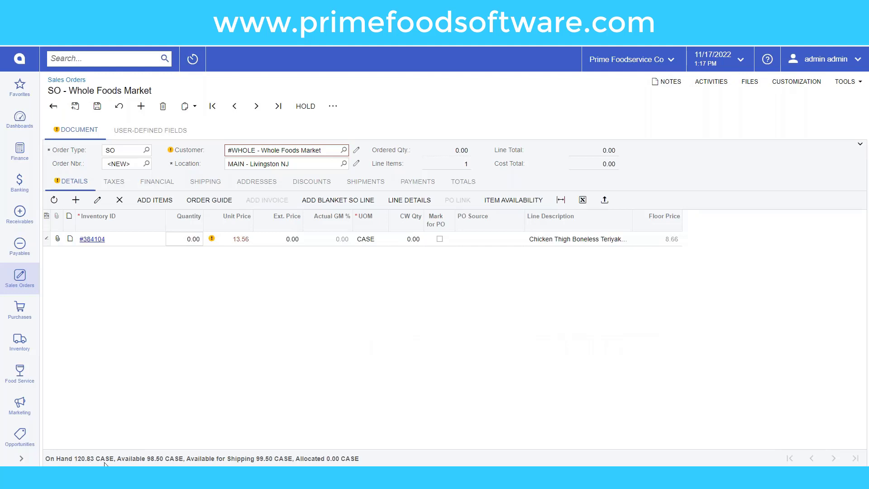
left_click(194, 238)
type("2")
key("Tab")
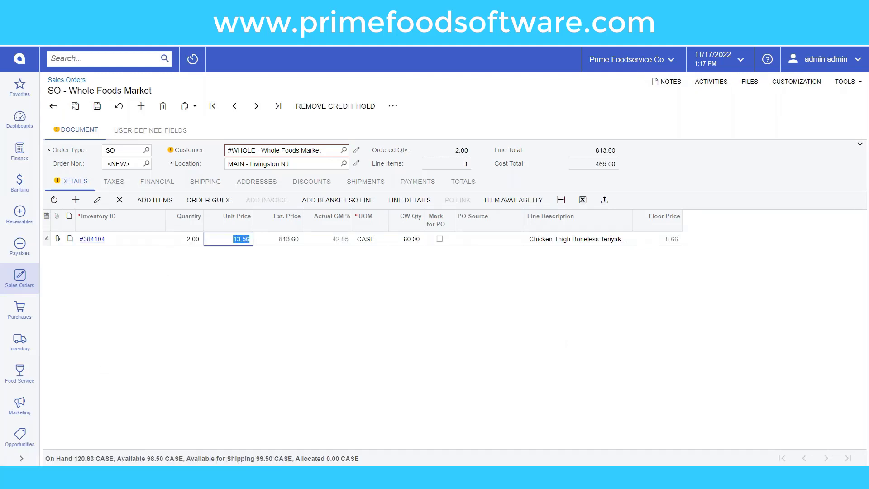
Add a second order line for item #422221, Haribo Gold Bears, with quantity 2, and start another blank line
key("Down")
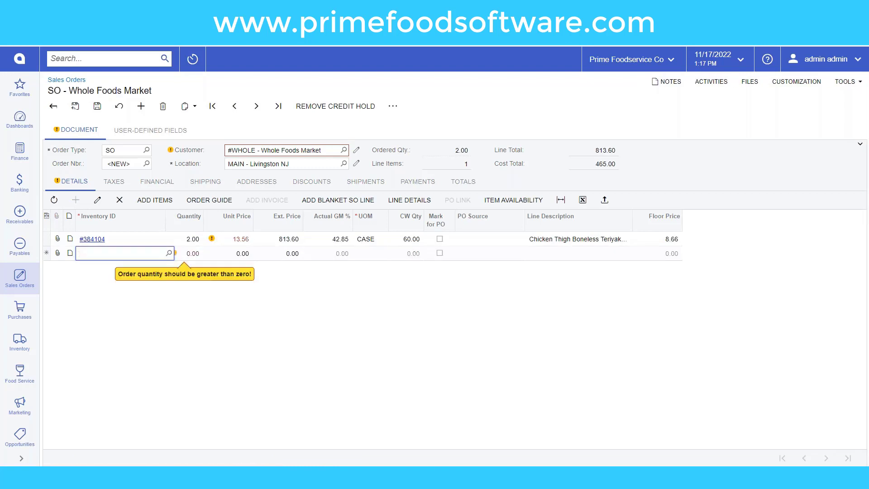
type("gold")
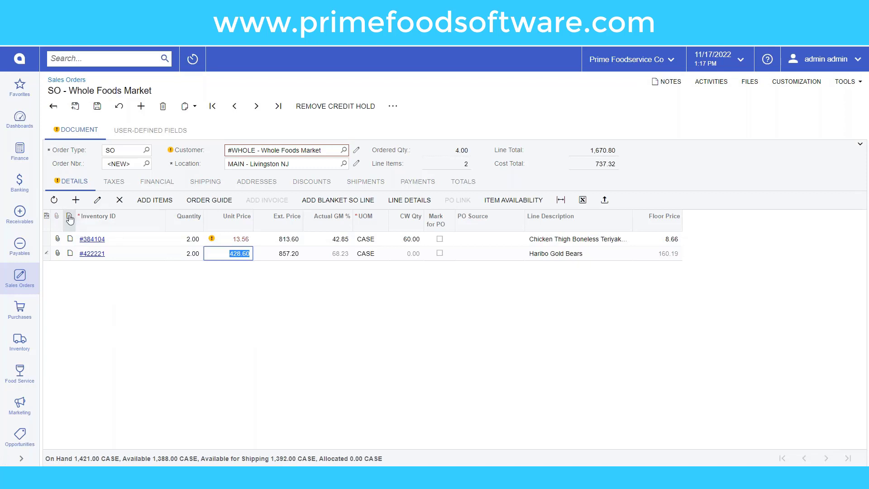
key("Return")
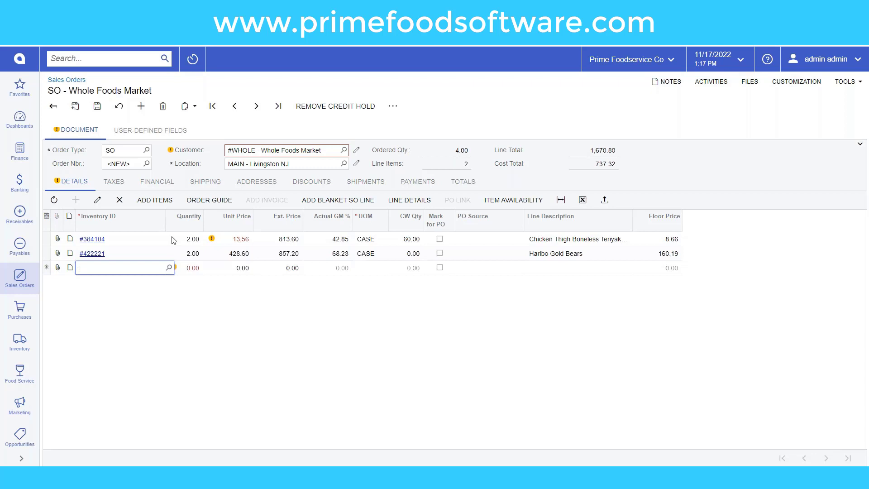
Open the order guide and examine which additional columns its column configuration offers, leaving the layout as it is
left_click(197, 201)
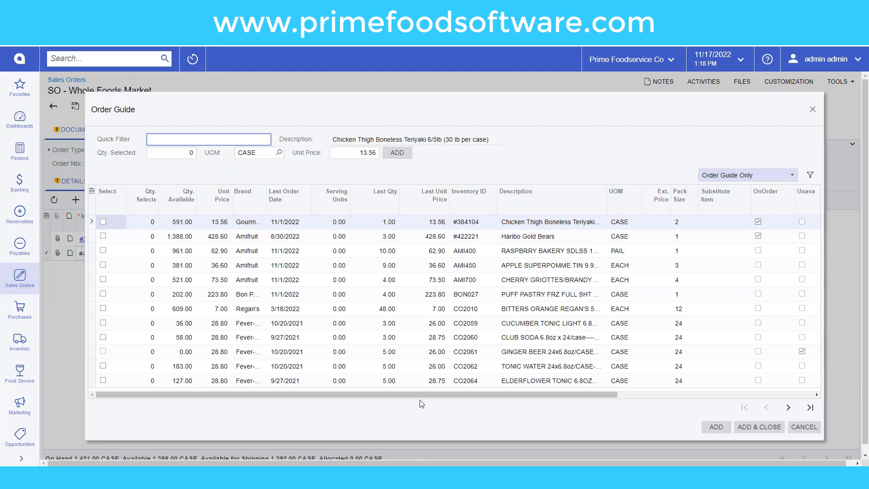
left_click_drag(420, 393, 390, 399)
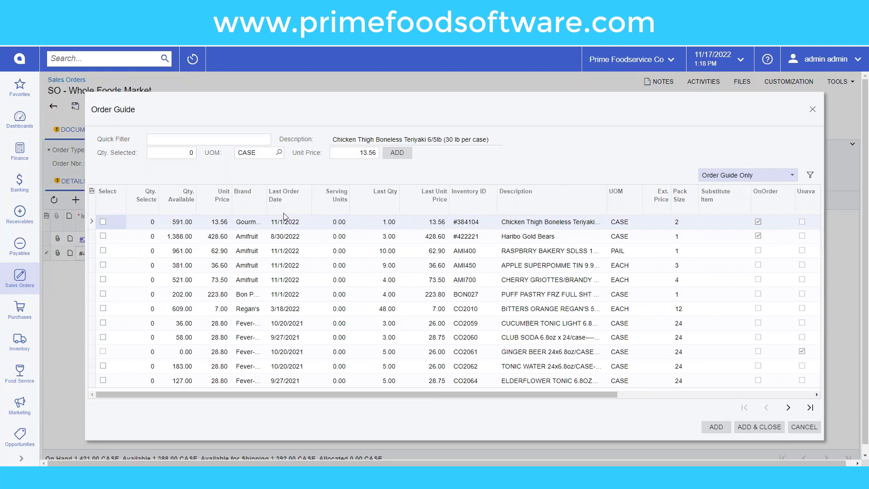
left_click(91, 192)
left_click_drag(421, 249, 431, 311)
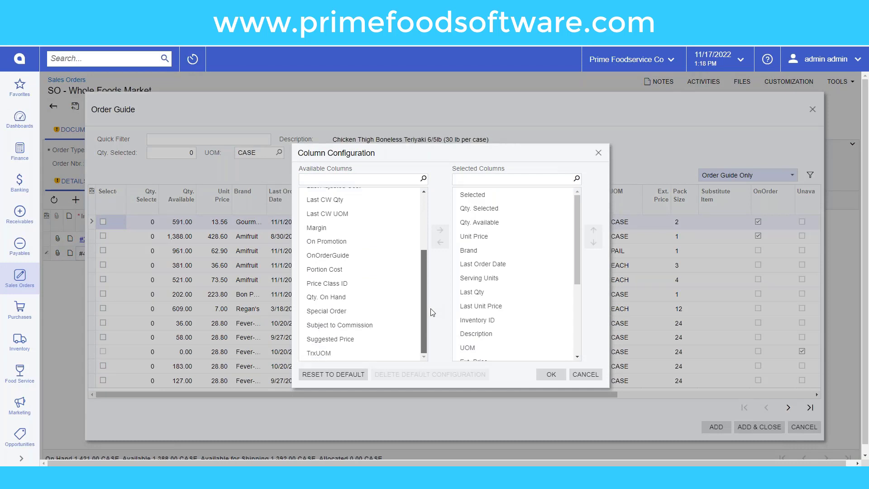
left_click_drag(432, 312, 432, 313)
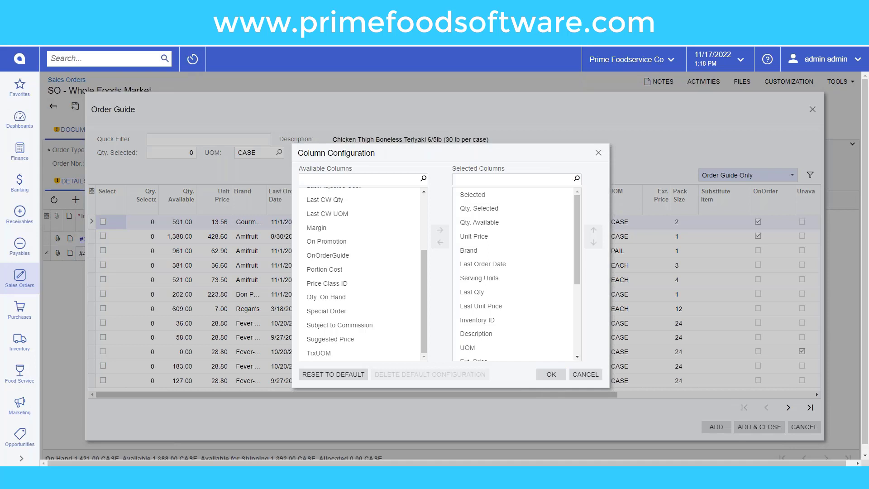
left_click(584, 375)
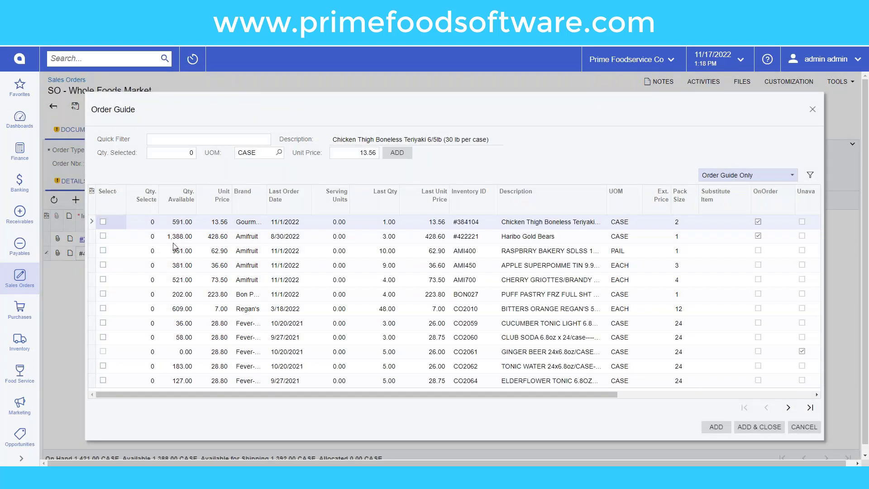
Try quantity 3 for Chicken Thigh Boneless Teriyaki and 6 for Haribo Gold Bears in the order guide, and close it without adding items
left_click(145, 223)
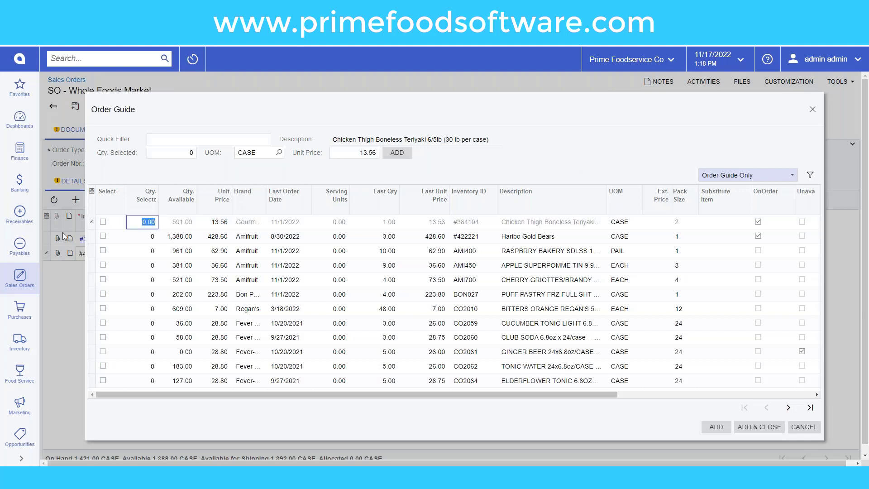
type("3")
key("Down")
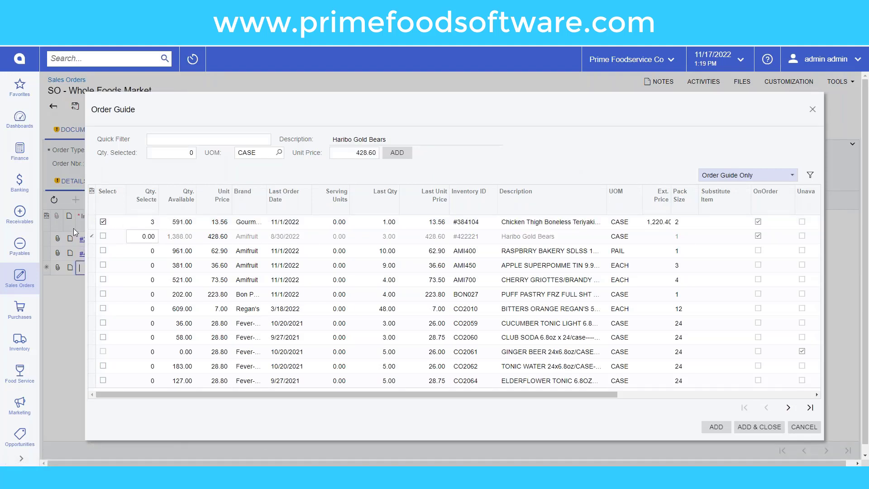
left_click(137, 237)
type("6")
key("Down")
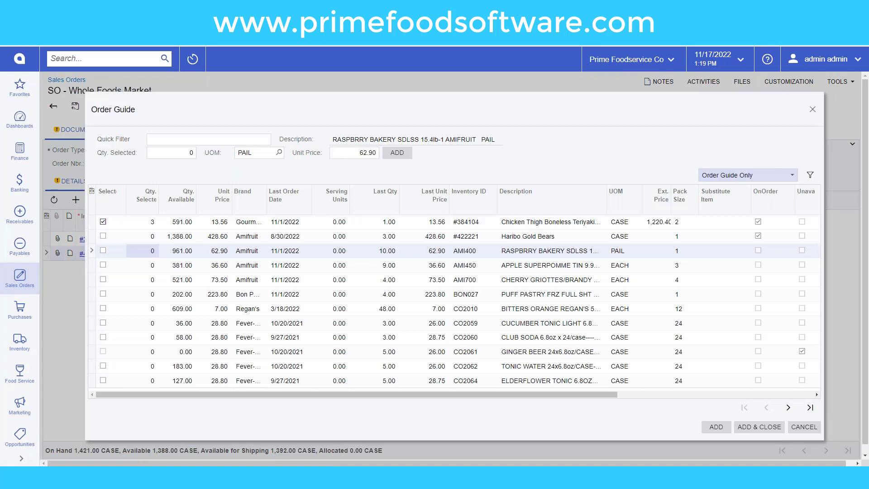
left_click(805, 427)
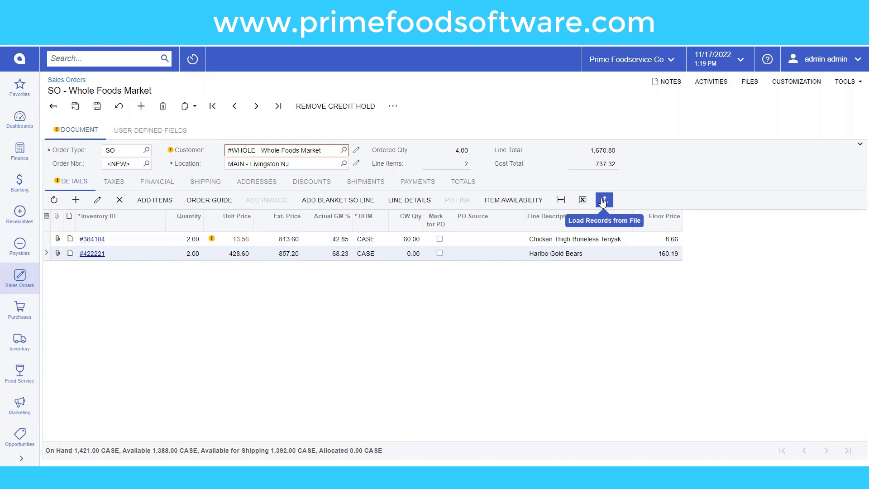
Go back to the previous Busch's Fresh Food Market sales order and copy the whole order to the clipboard
left_click(196, 109)
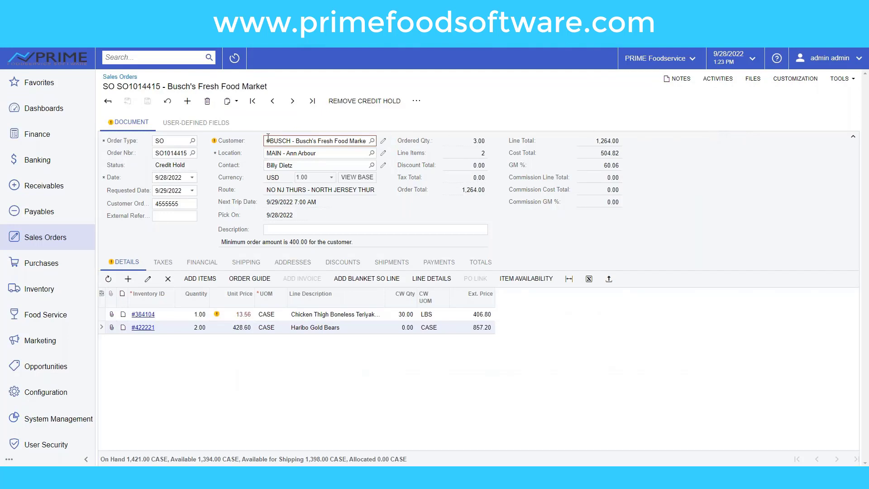
left_click(272, 103)
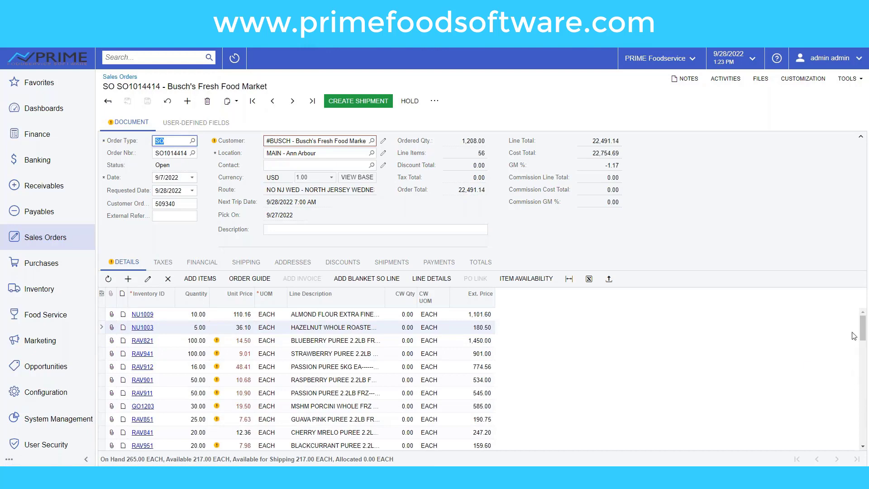
mouse_move(863, 328)
left_mouse_down()
mouse_move(863, 444)
mouse_move(863, 316)
left_mouse_up()
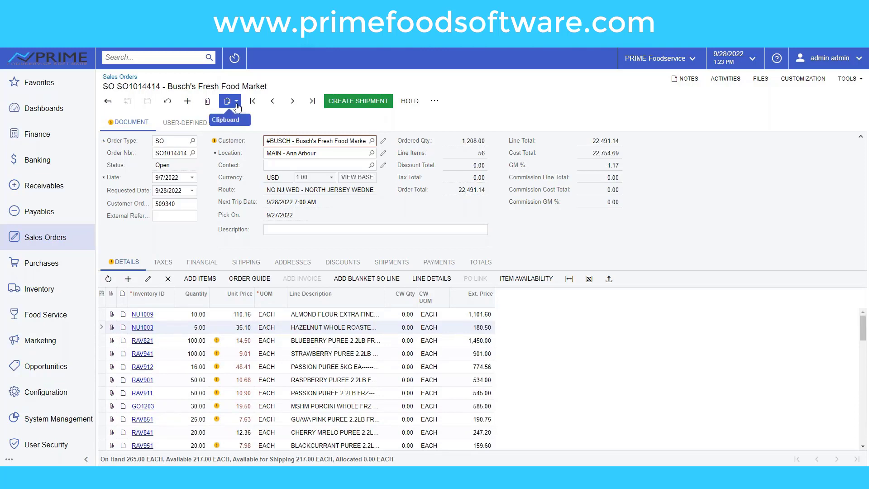
left_click(237, 103)
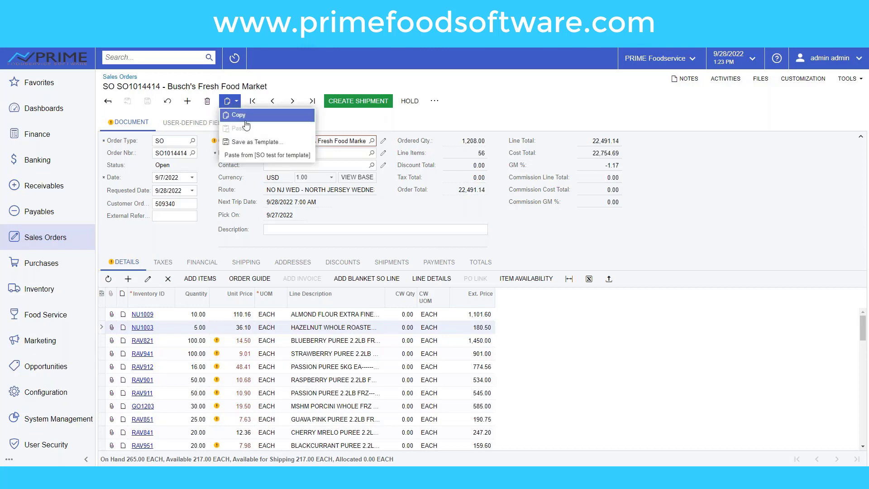
left_click(238, 116)
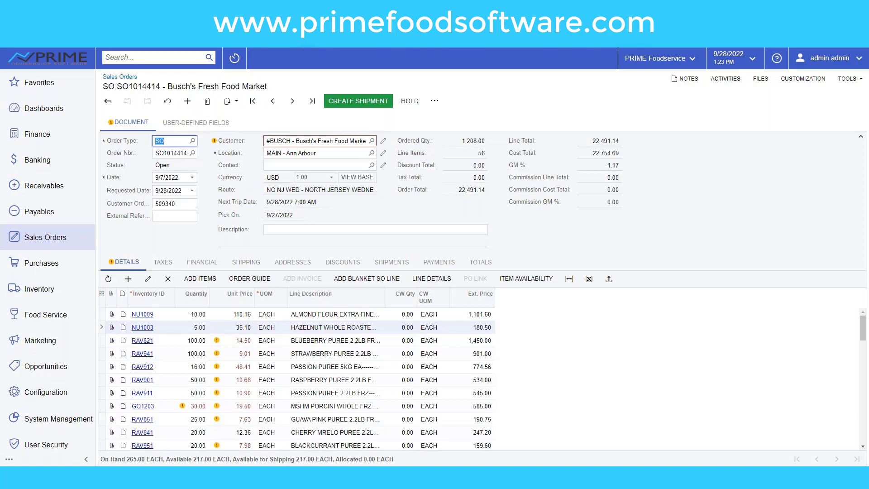
Create a new blank sales order and paste the copied Busch's Fresh Food Market order into it
left_click(187, 101)
left_click(235, 103)
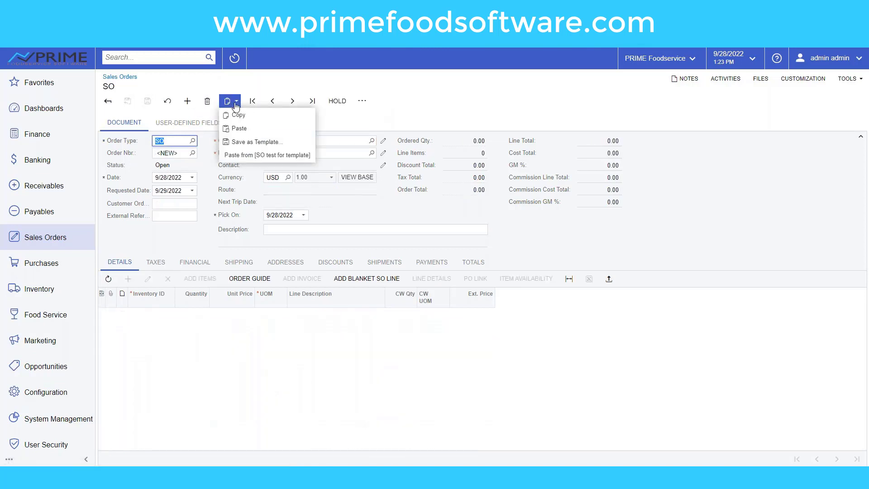
left_click(234, 129)
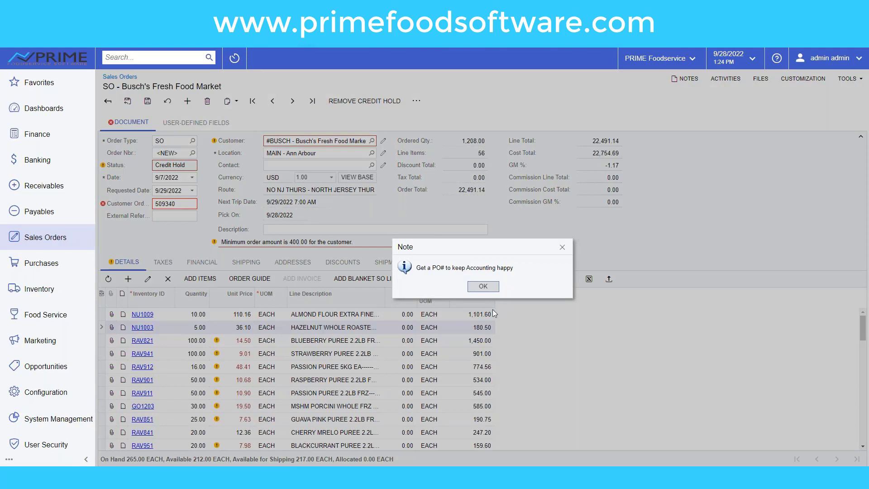
Dismiss the customer note and replace the duplicated customer order number with a new one
left_click(483, 288)
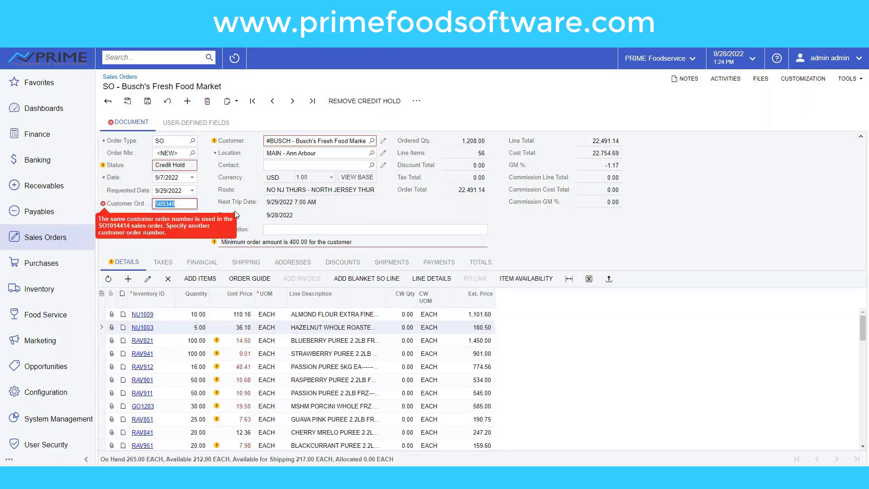
type("789")
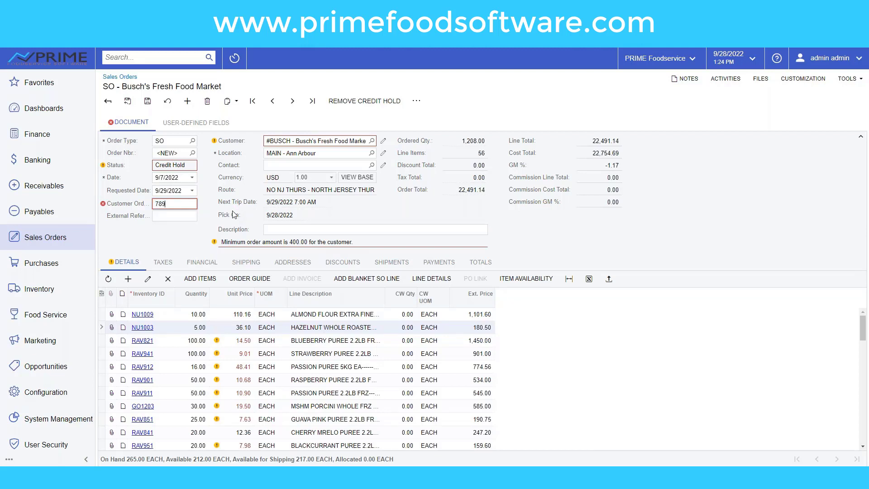
left_click(162, 216)
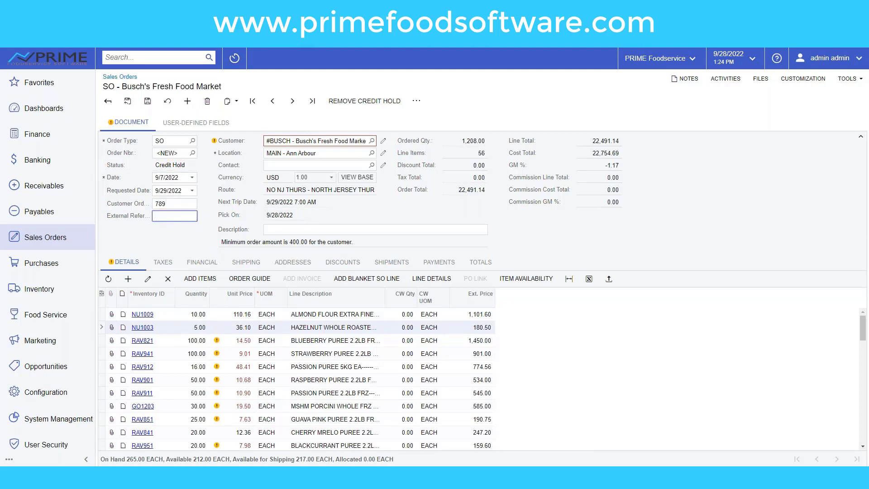
Set the quantity to 110 for item RAV821, Blueberry Puree, and to 30 for item RAV851, Guava Pink Puree
left_click(200, 340)
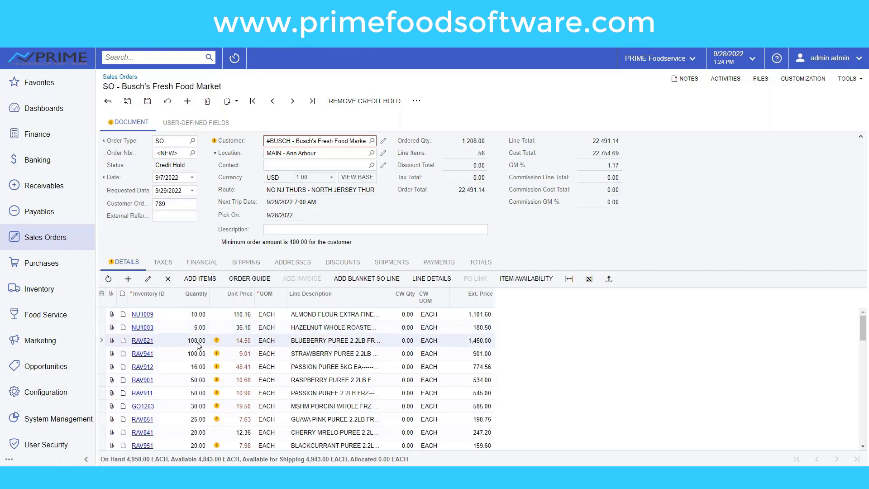
type("110")
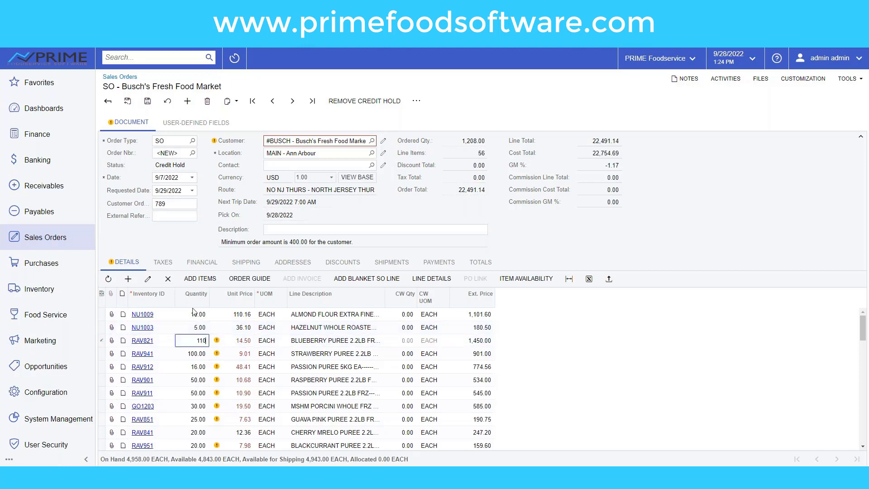
key("Down")
key("Down")
key("Down")
key("Down")
key("Down")
key("Down")
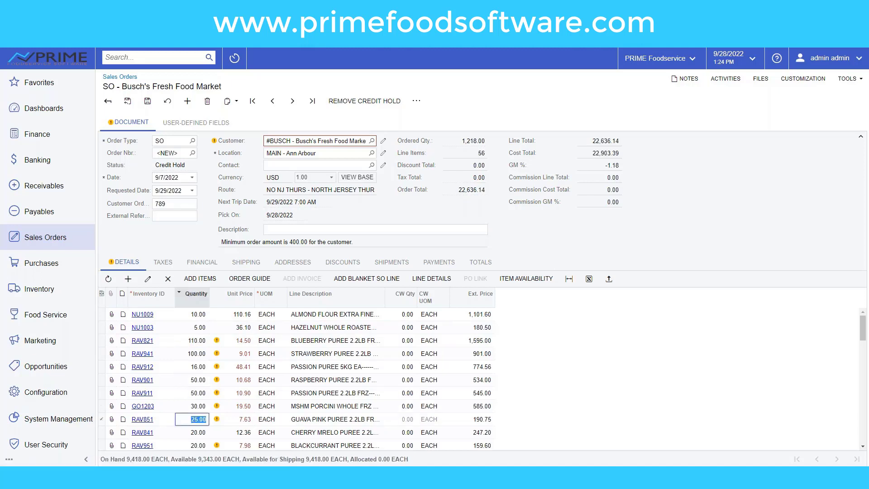
type("30")
key("Down")
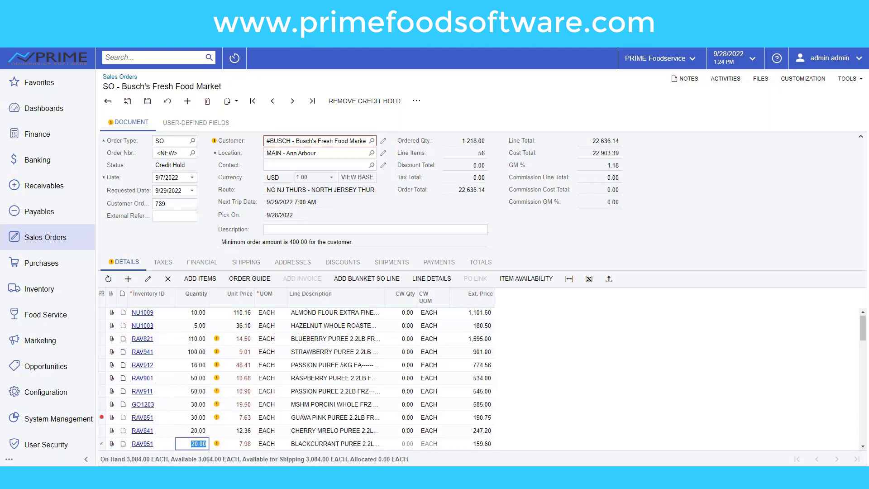